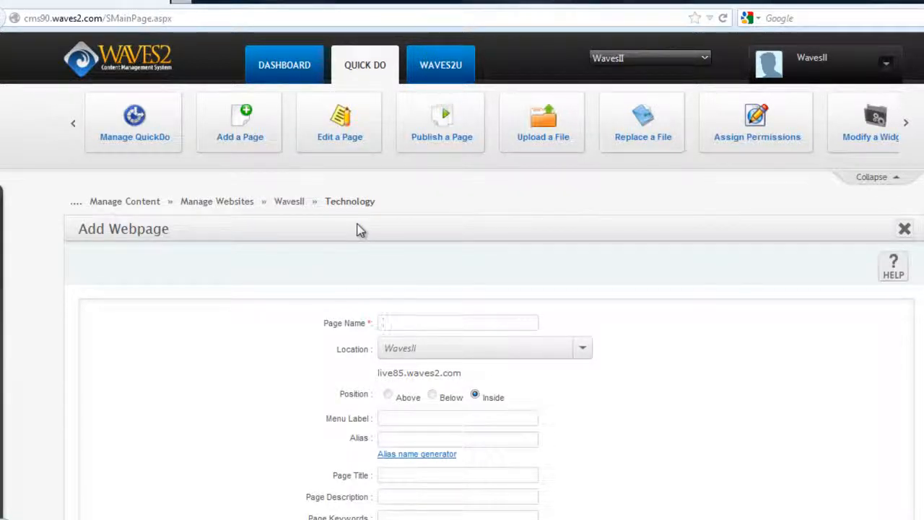
Open the form for adding a webpage from the dashboard's Manage Pages list.
{"action": "left_click", "coordinate": [287, 66]}
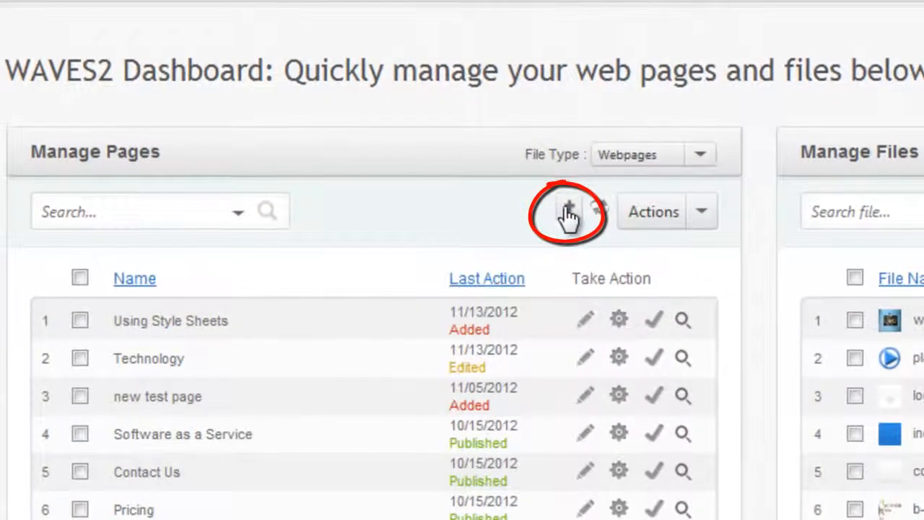
{"action": "left_click", "coordinate": [558, 218]}
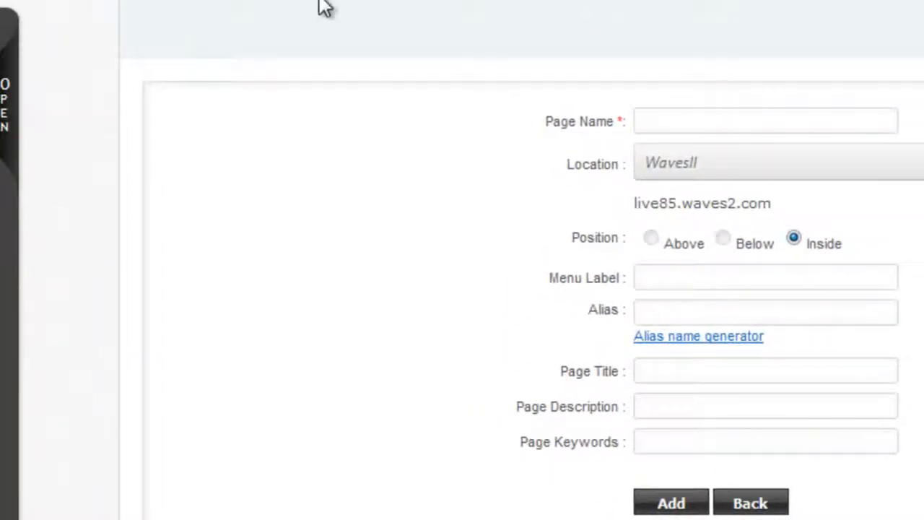
Start adding a webpage from the Test Drive folder in the WavesII site tree.
{"action": "left_click", "coordinate": [5, 105]}
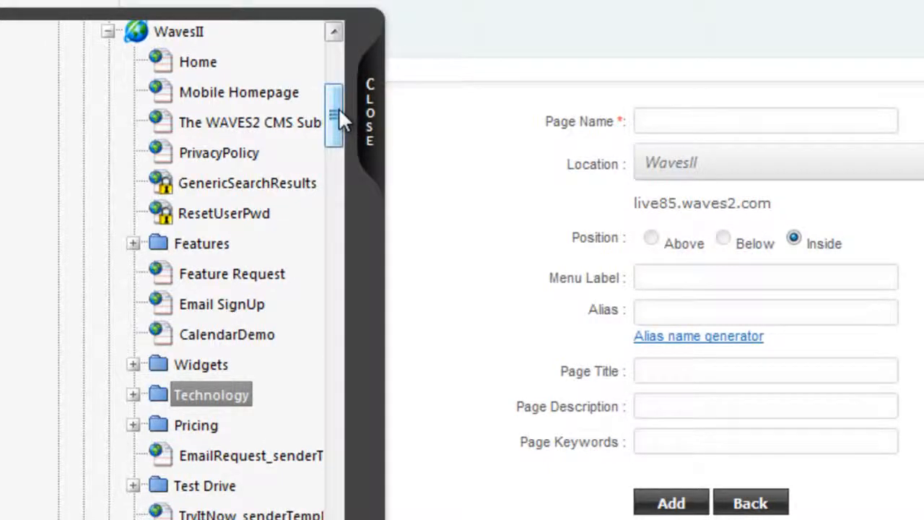
{"action": "left_click_drag", "start_coordinate": [339, 107], "coordinate": [337, 157]}
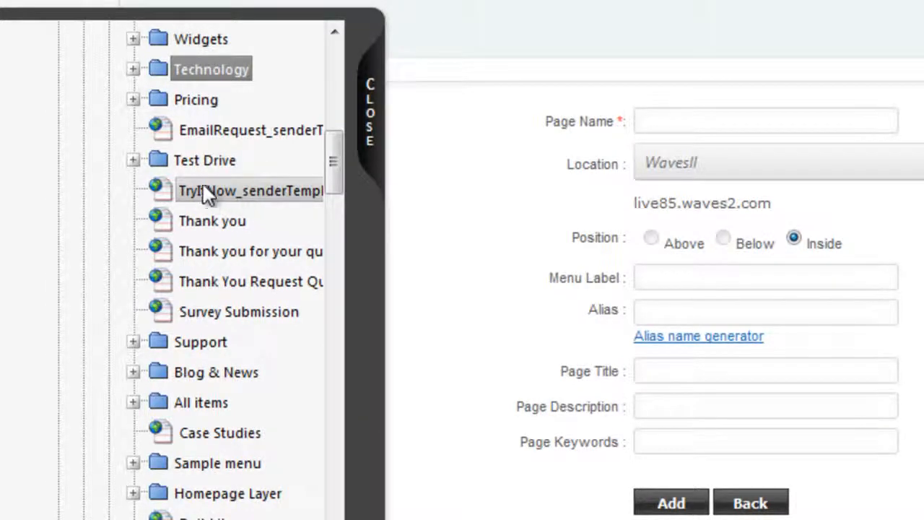
{"action": "right_click", "coordinate": [197, 162]}
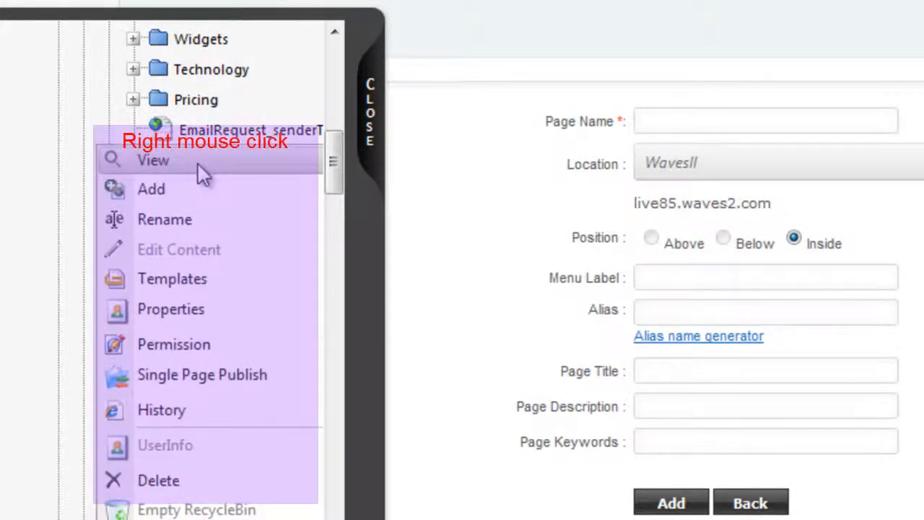
{"action": "left_click", "coordinate": [195, 188]}
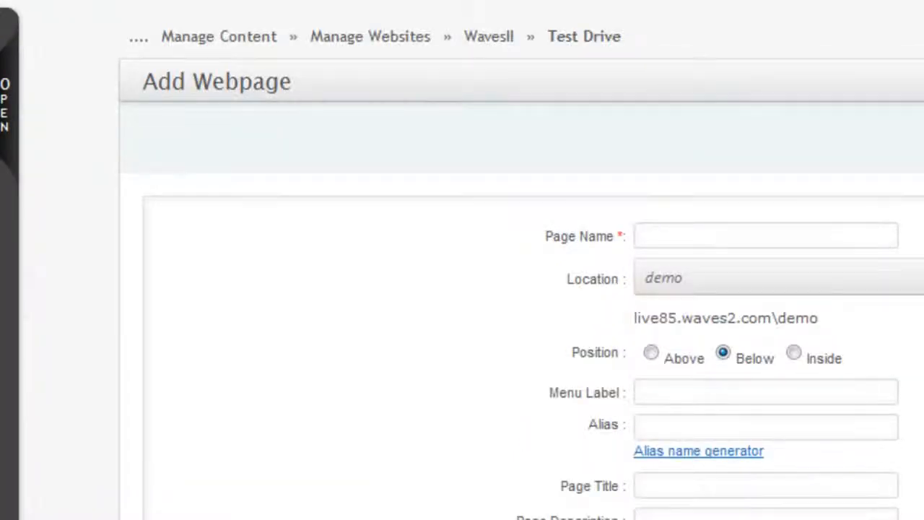
Name the new page MyFirstPage and leave the field so the name carries over to the other page details.
{"action": "scroll", "coordinate": [521, 289], "scroll_direction": "down", "scroll_amount": 3}
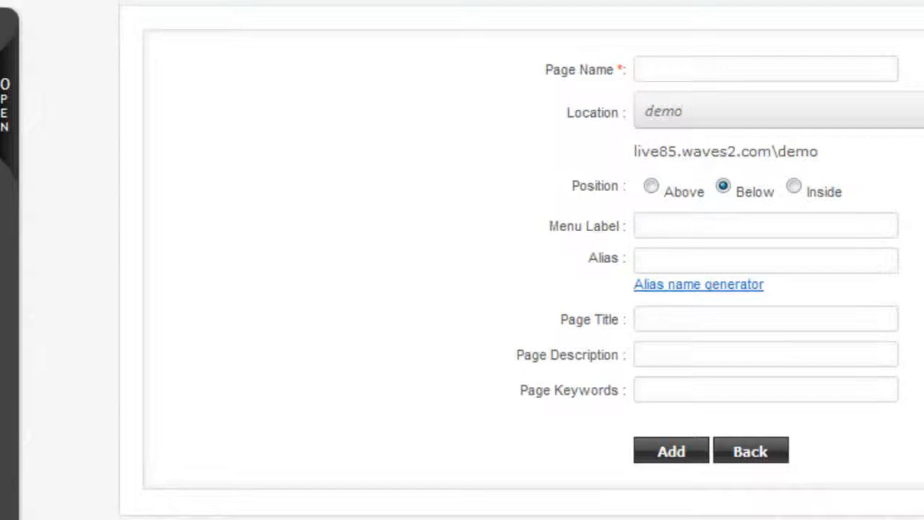
{"action": "scroll", "coordinate": [521, 260], "scroll_direction": "down", "scroll_amount": 1}
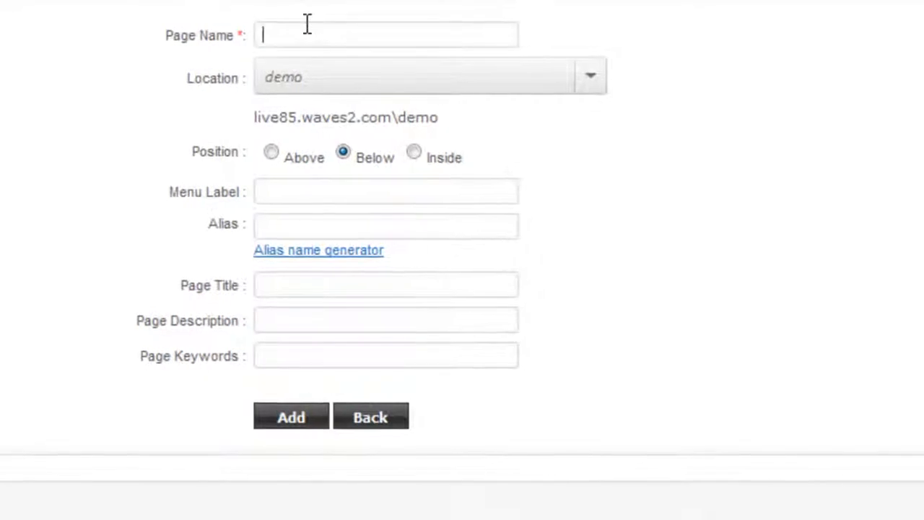
{"action": "left_click", "coordinate": [287, 35]}
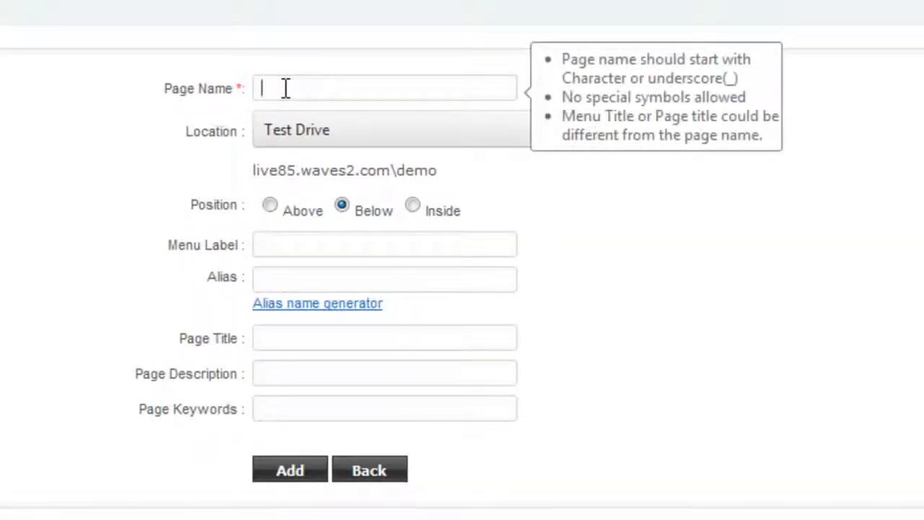
{"action": "type", "text": "MyFirstPage"}
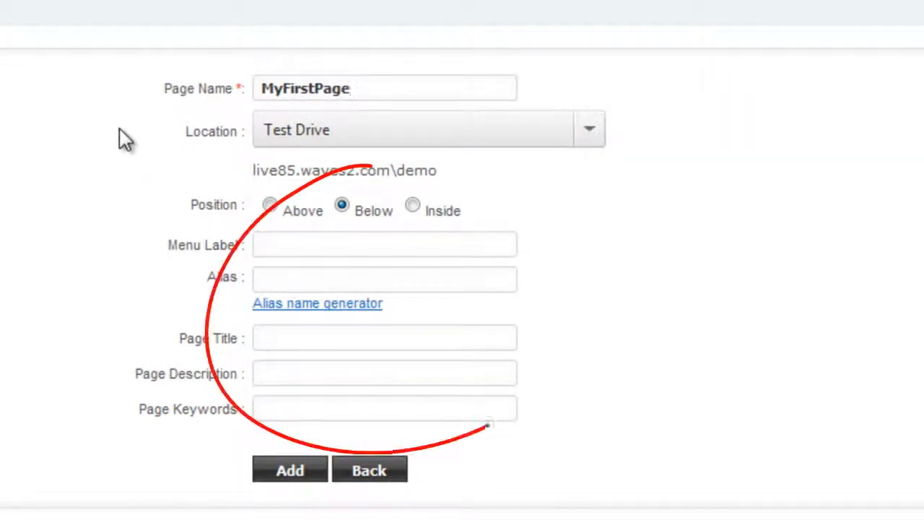
{"action": "left_click", "coordinate": [177, 131]}
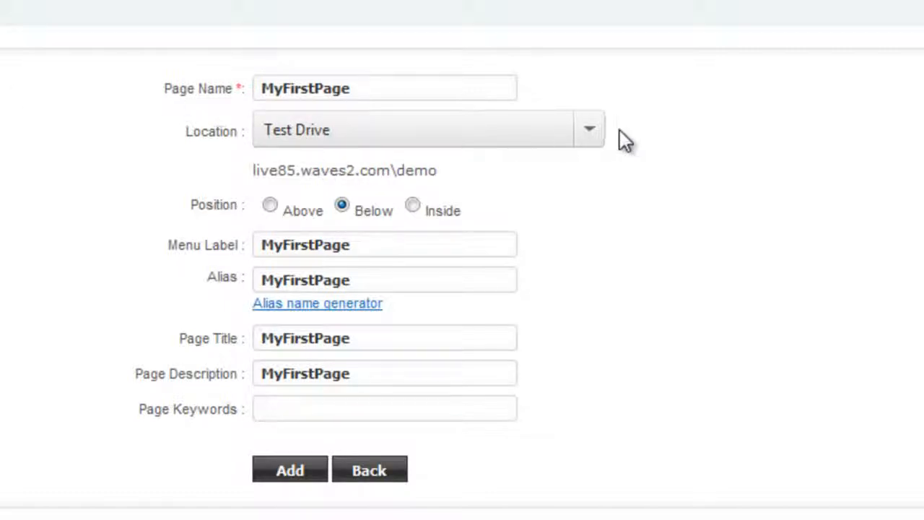
Look through the available page locations, keep Test Drive, and set the page's position to Inside.
{"action": "left_click", "coordinate": [592, 128]}
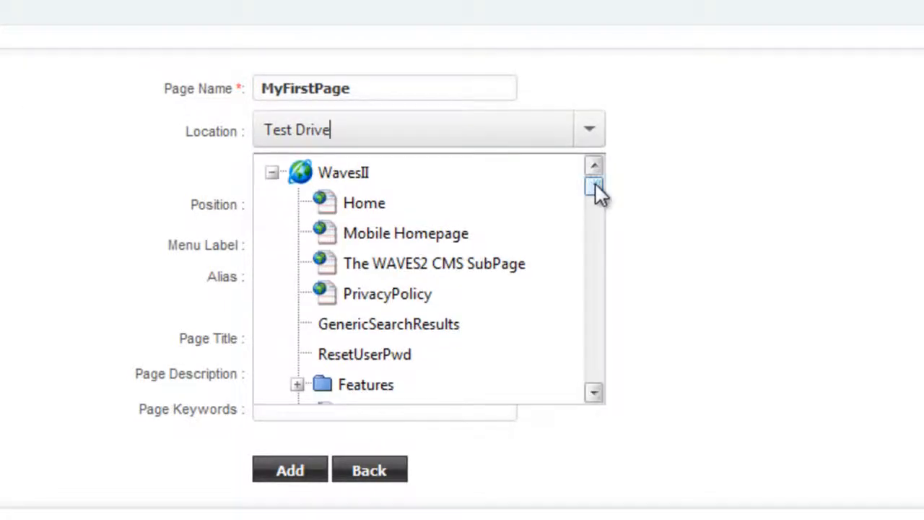
{"action": "left_click_drag", "start_coordinate": [594, 190], "coordinate": [595, 161]}
{"action": "left_click", "coordinate": [678, 159]}
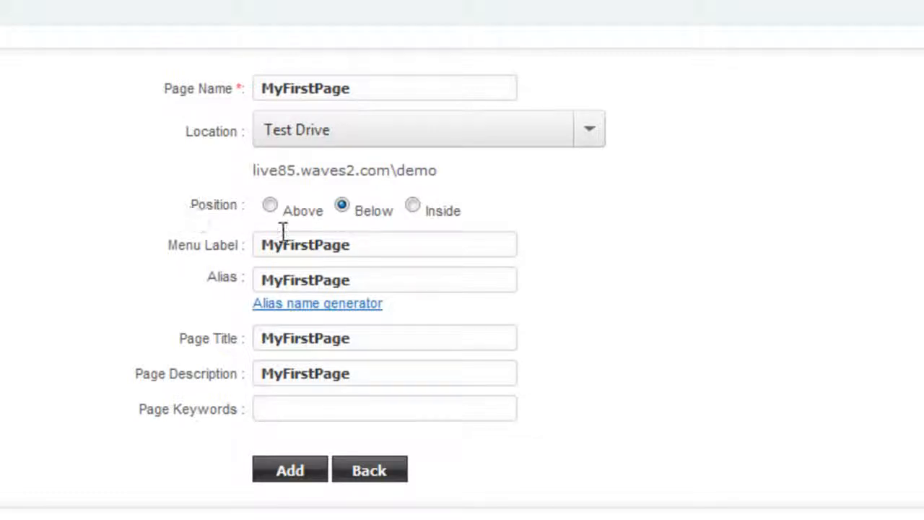
{"action": "left_click", "coordinate": [413, 206]}
Insert spaces between the words of the menu label so it reads My First Page.
{"action": "scroll", "coordinate": [462, 260], "scroll_direction": "down", "scroll_amount": 1}
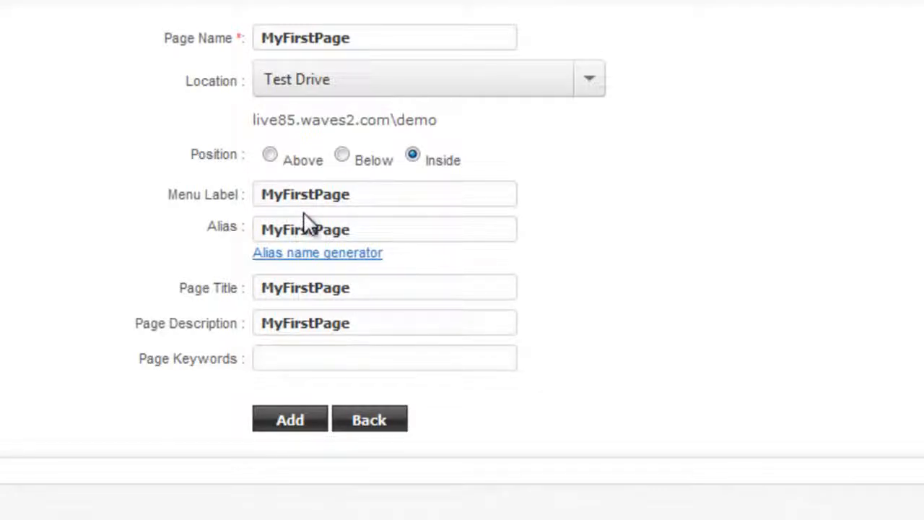
{"action": "left_click", "coordinate": [282, 192]}
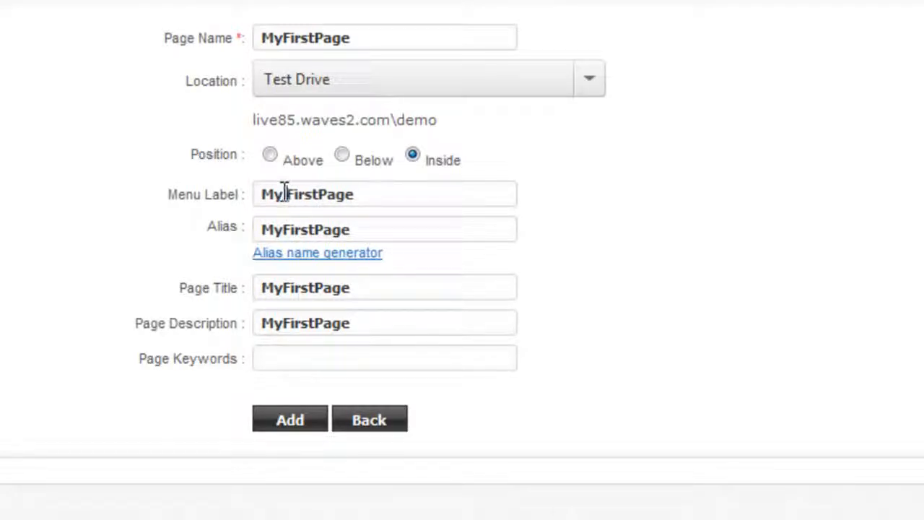
{"action": "left_click", "coordinate": [319, 194]}
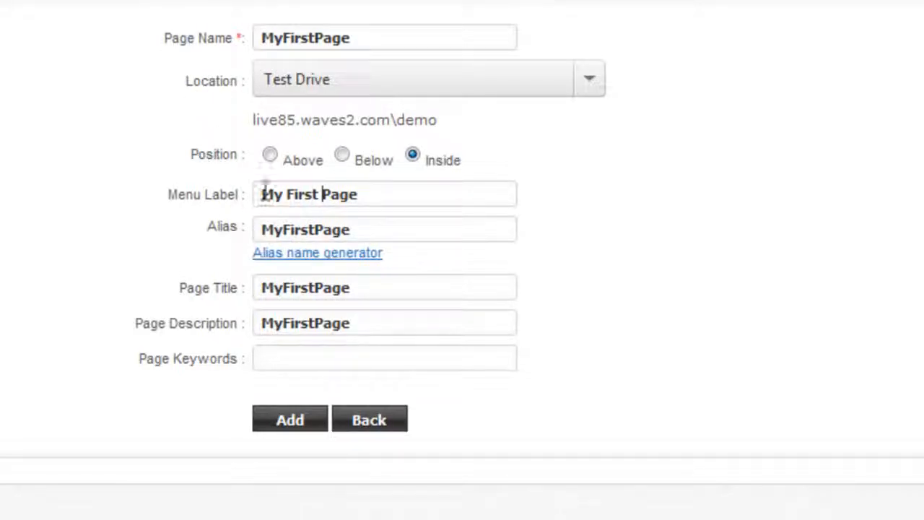
Replace the whole menu label with Cars.
{"action": "left_click_drag", "start_coordinate": [262, 192], "coordinate": [481, 192]}
{"action": "type", "text": "Cars"}
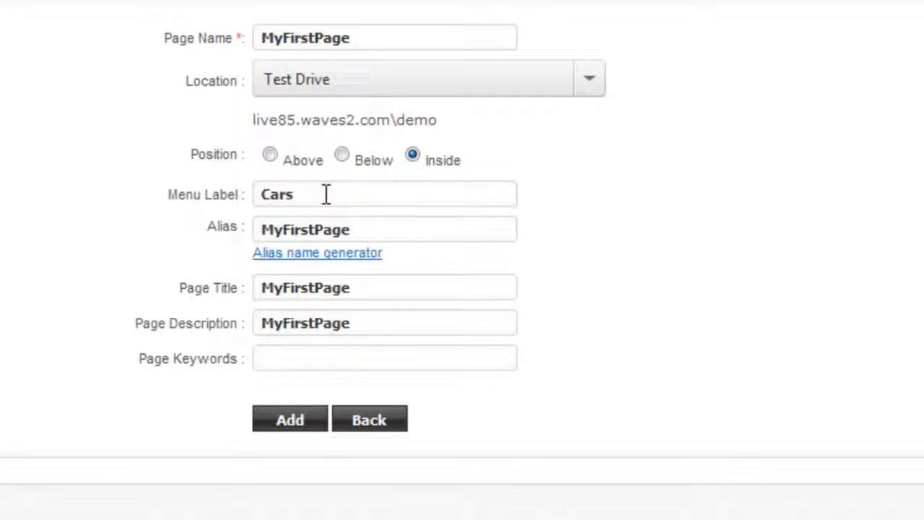
Try adding the special characters / $ # after the menu label, and remove them again.
{"action": "type", "text": "/ $ #"}
{"action": "left_click_drag", "start_coordinate": [333, 194], "coordinate": [296, 195]}
{"action": "key", "text": "BackSpace"}
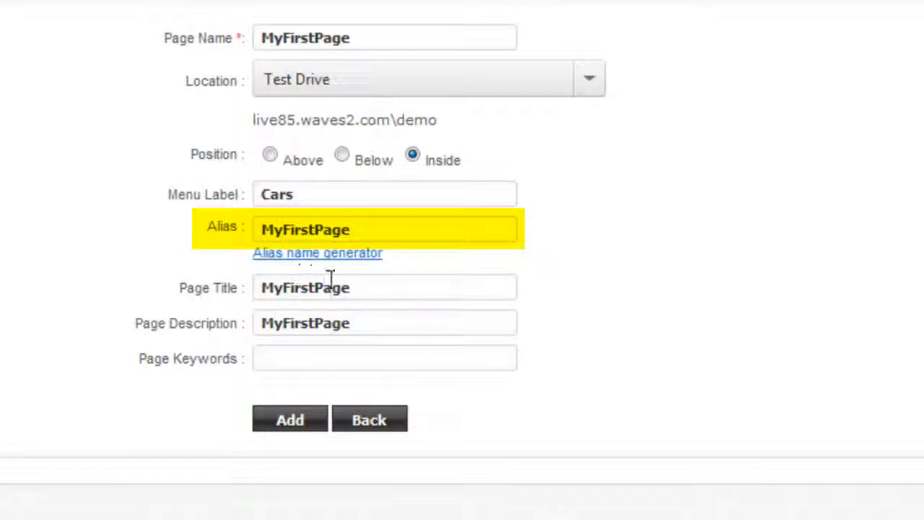
Set the alias to my-first-page-related-to-cars and complete the page title ending "First Page - This is a page all about cars".
{"action": "left_click_drag", "start_coordinate": [445, 216], "coordinate": [217, 222]}
{"action": "type", "text": "my"}
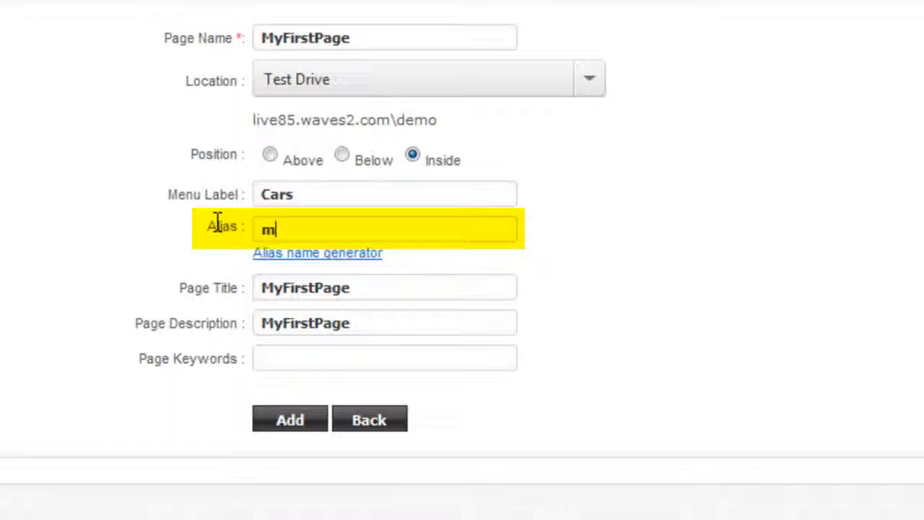
{"action": "type", "text": "-first-page-related-to-cars"}
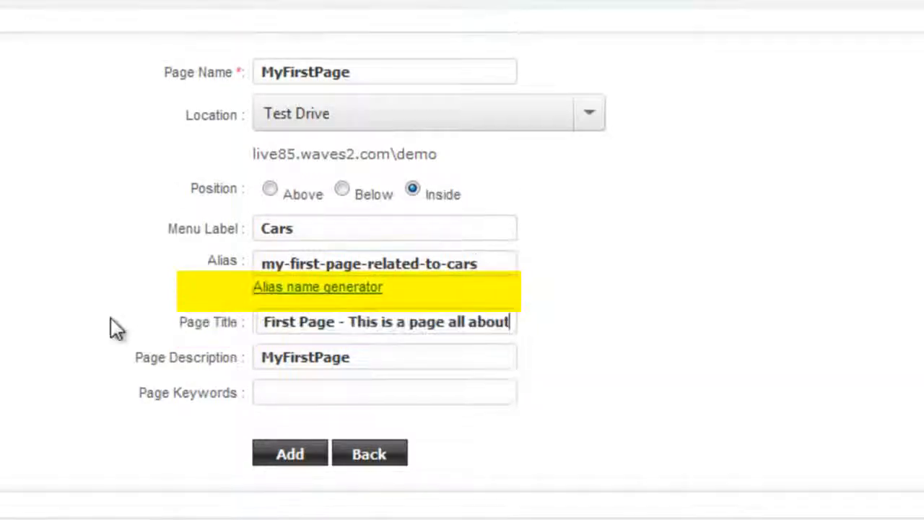
{"action": "type", "text": "cars"}
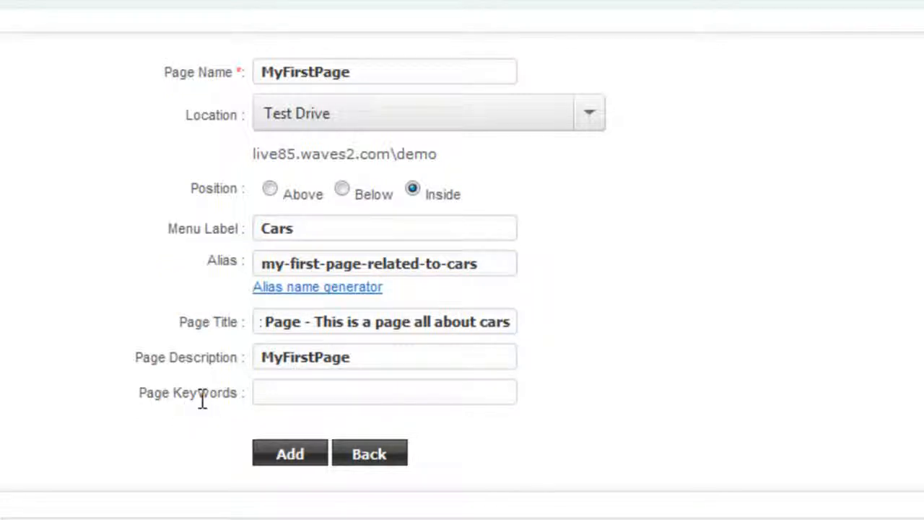
Replace the page description with "This is a page all about cars".
{"action": "left_click", "coordinate": [382, 363]}
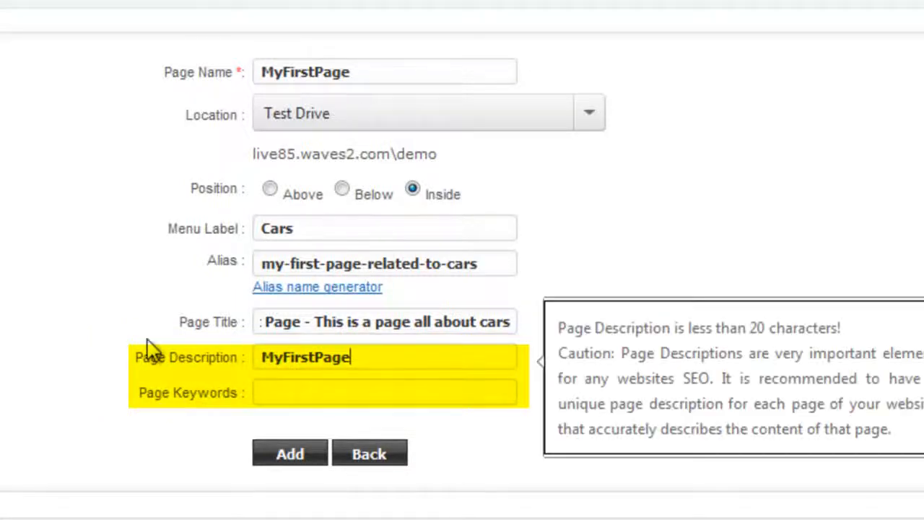
{"action": "left_click_drag", "start_coordinate": [351, 357], "coordinate": [262, 343]}
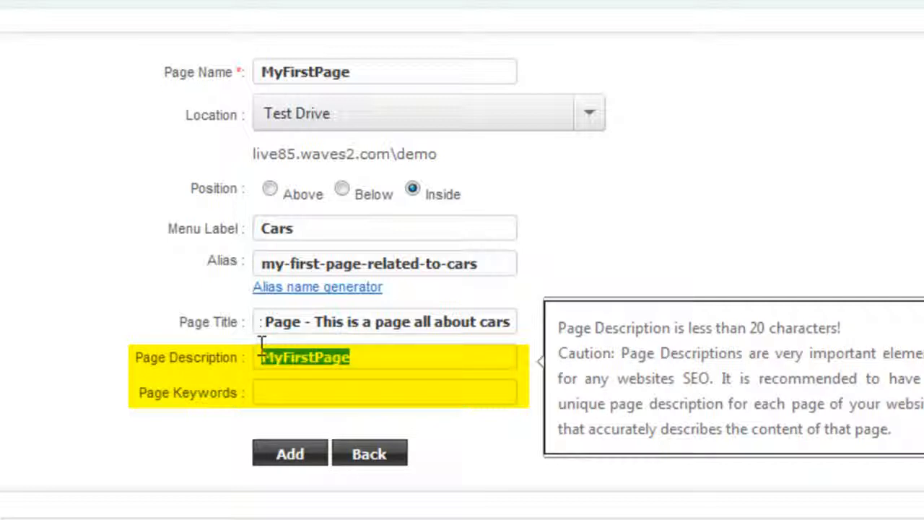
{"action": "key", "text": "BackSpace"}
{"action": "type", "text": "This is a "}
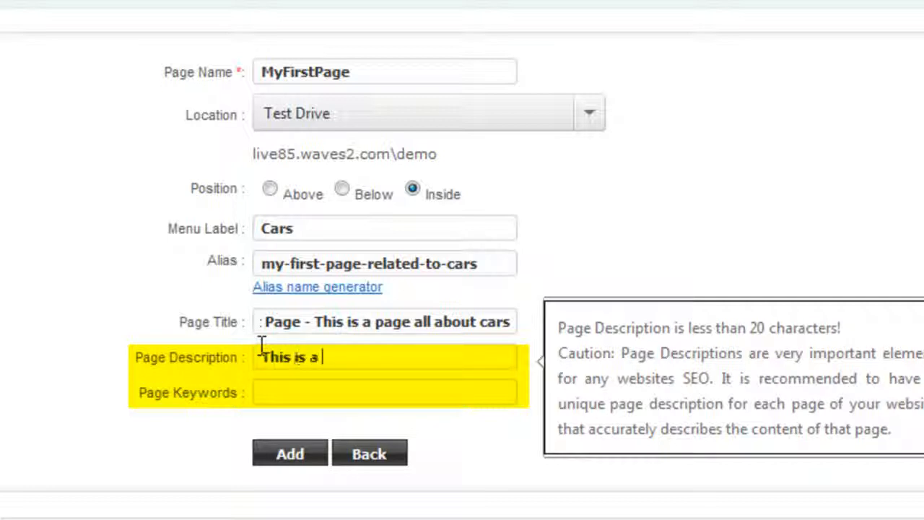
{"action": "type", "text": "page all about cars"}
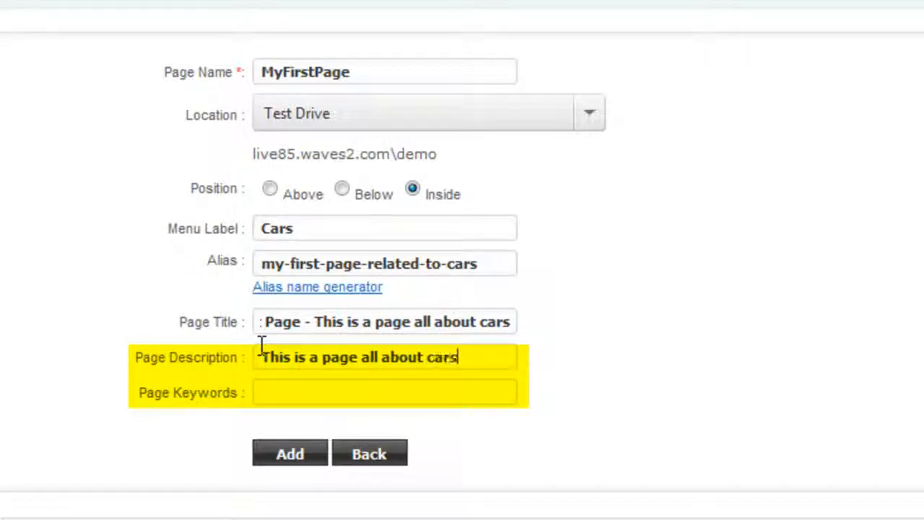
Enter "Cars, Autos" as the page keywords.
{"action": "left_click_drag", "start_coordinate": [291, 356], "coordinate": [324, 427]}
{"action": "left_click", "coordinate": [298, 394]}
{"action": "type", "text": "Cars, Autos"}
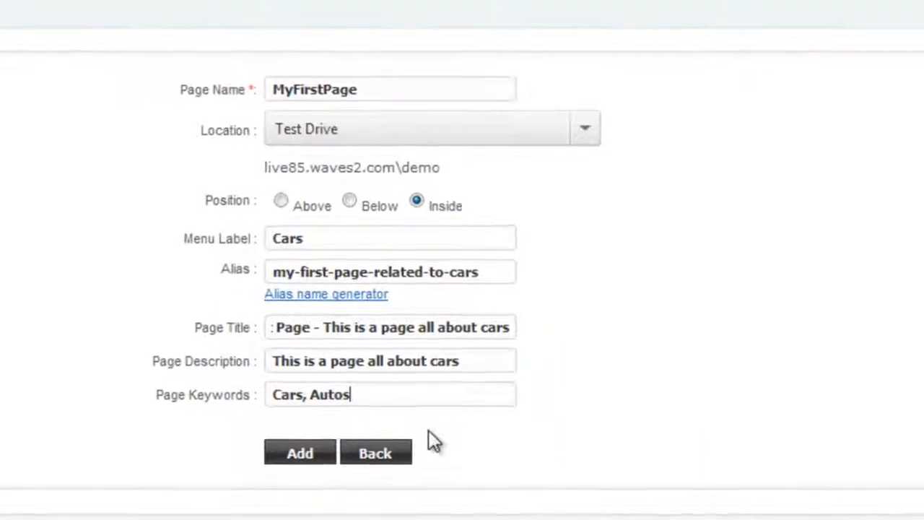
Add the completed page to the website and close the site tree.
{"action": "left_click", "coordinate": [307, 455]}
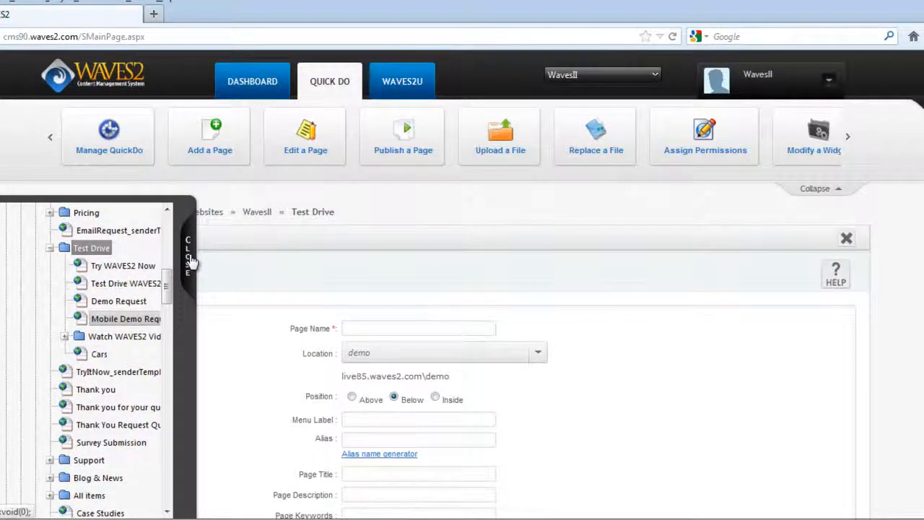
{"action": "left_click", "coordinate": [189, 259]}
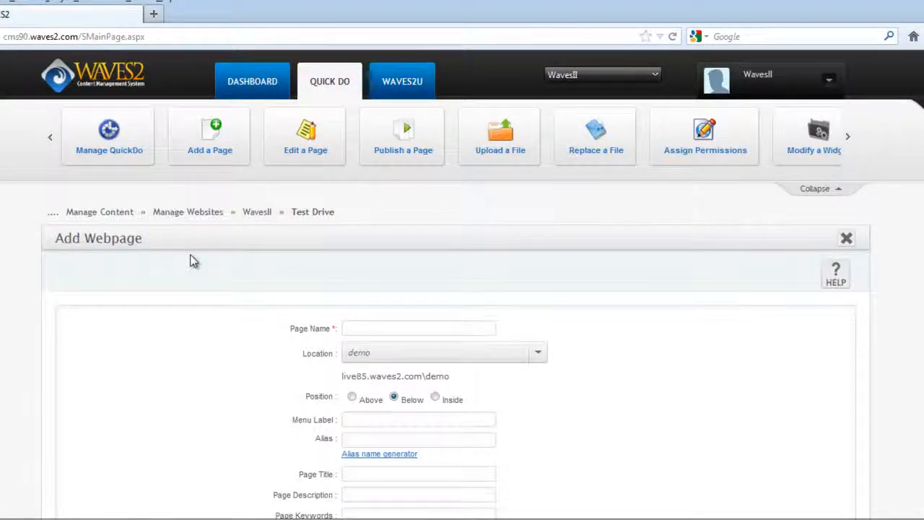